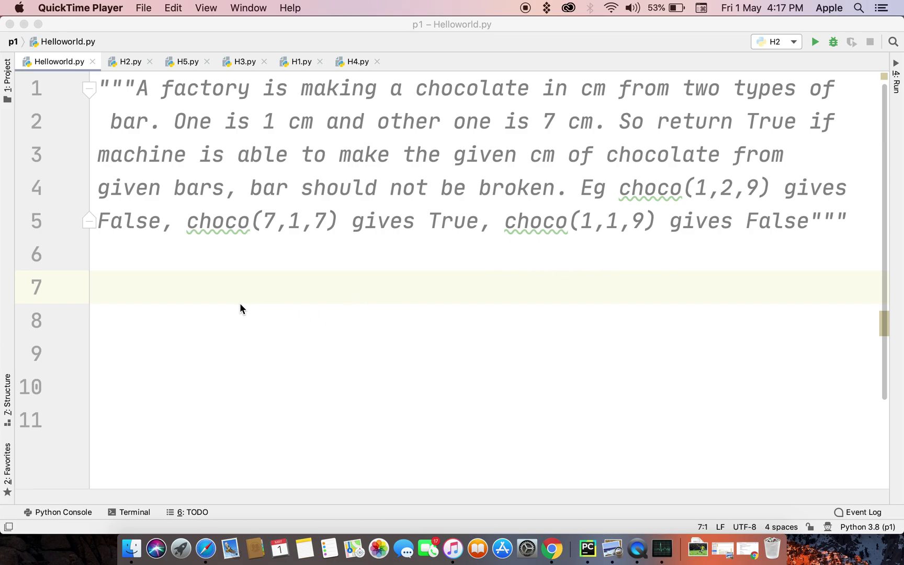
Write def choco(b1,b2,c): on line 7 with the condition if (b1+7*b2)<c: beneath it.
{"action": "left_click", "coordinate": [116, 291]}
{"action": "type", "text": "d"}
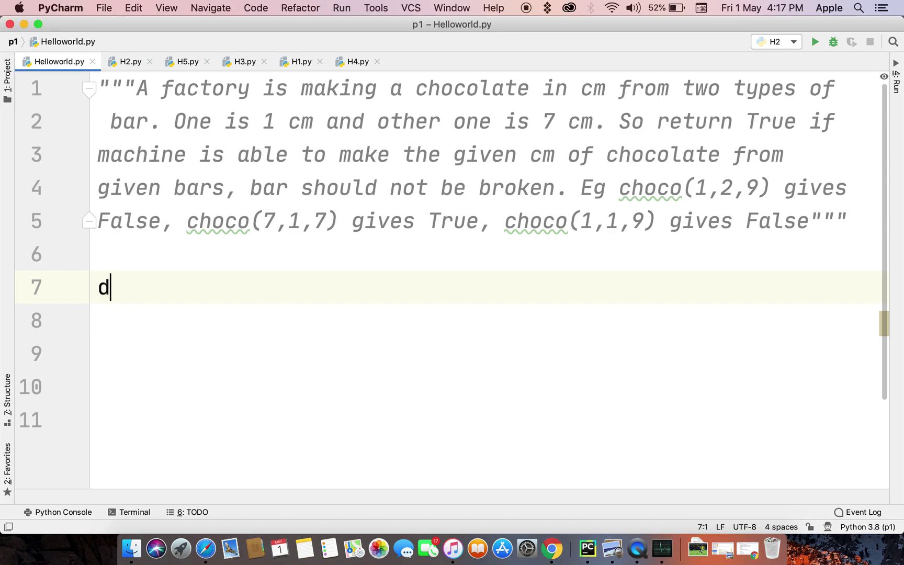
{"action": "type", "text": "ef c"}
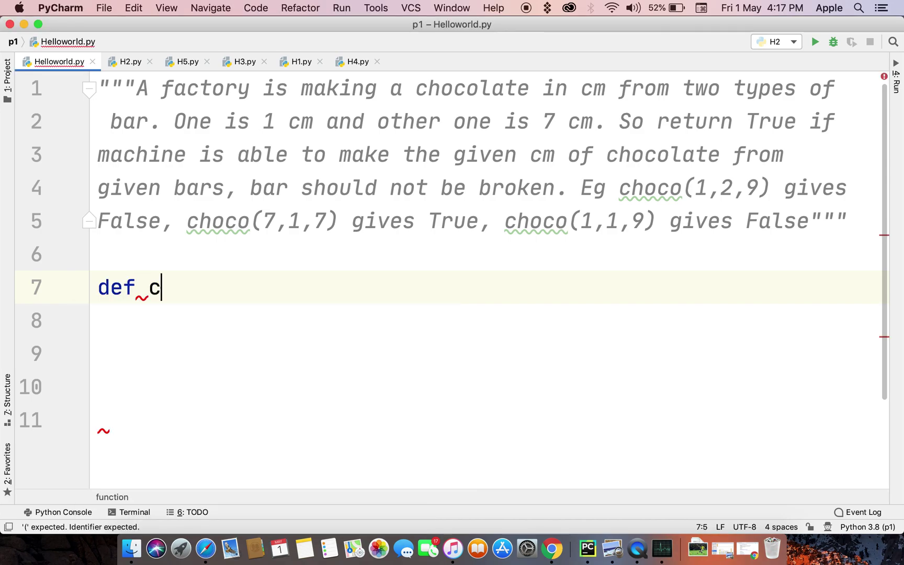
{"action": "type", "text": "hoco("}
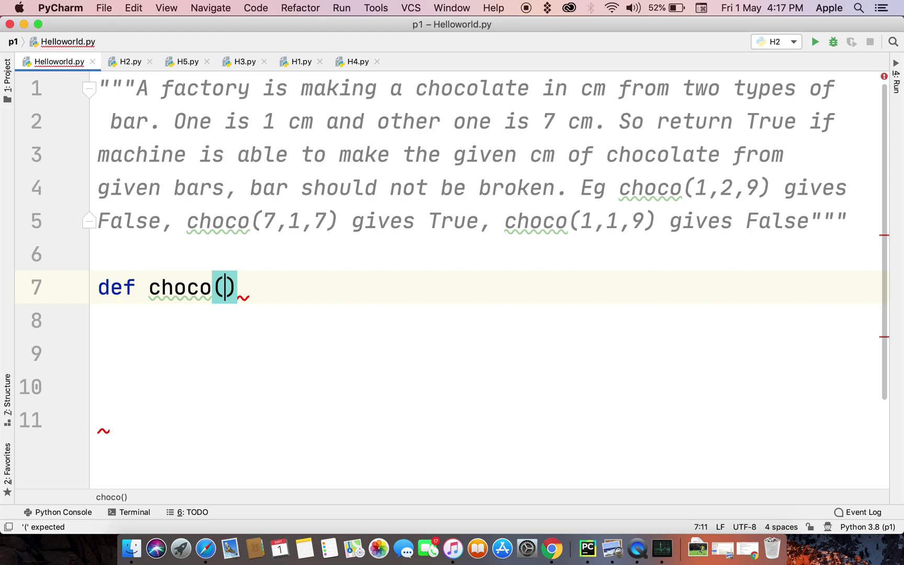
{"action": "type", "text": "b1"}
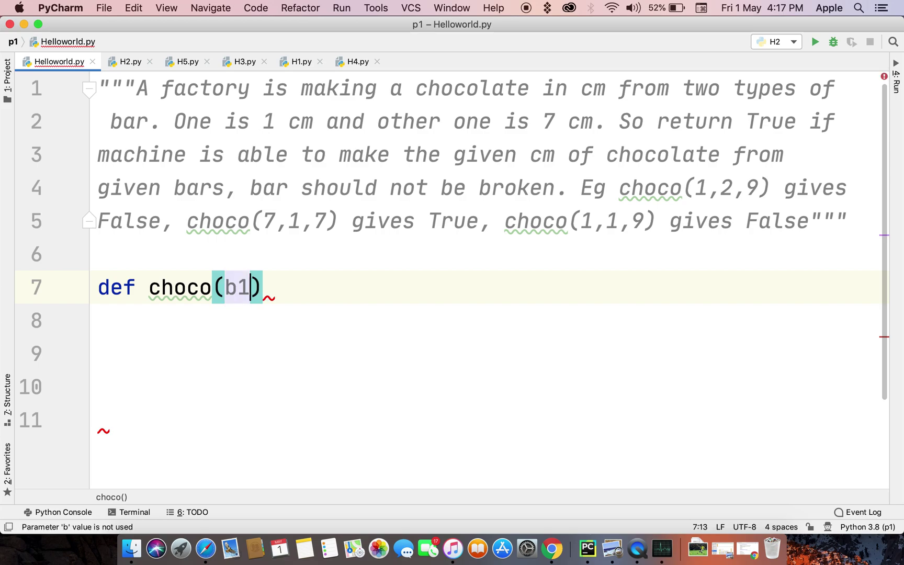
{"action": "type", "text": ",b1"}
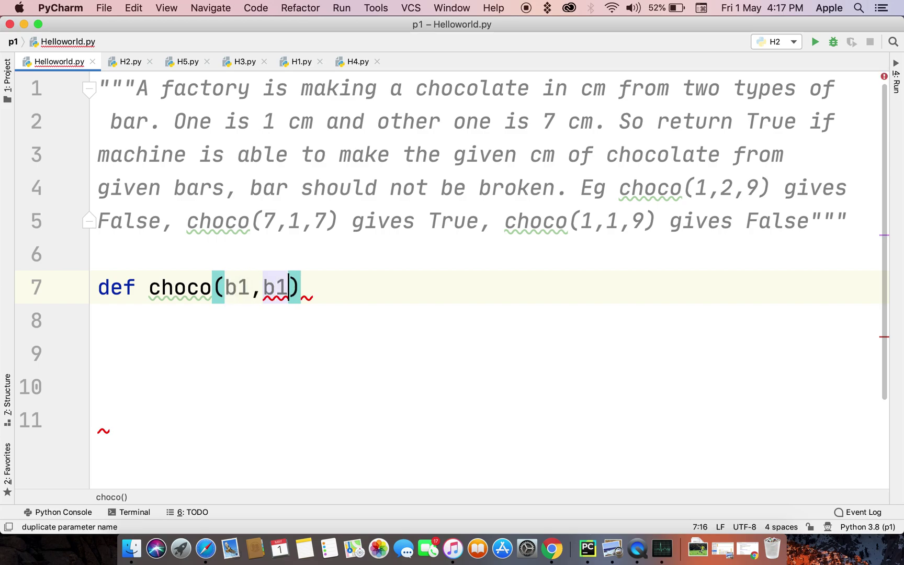
{"action": "key", "text": "BackSpace"}
{"action": "type", "text": "2,"}
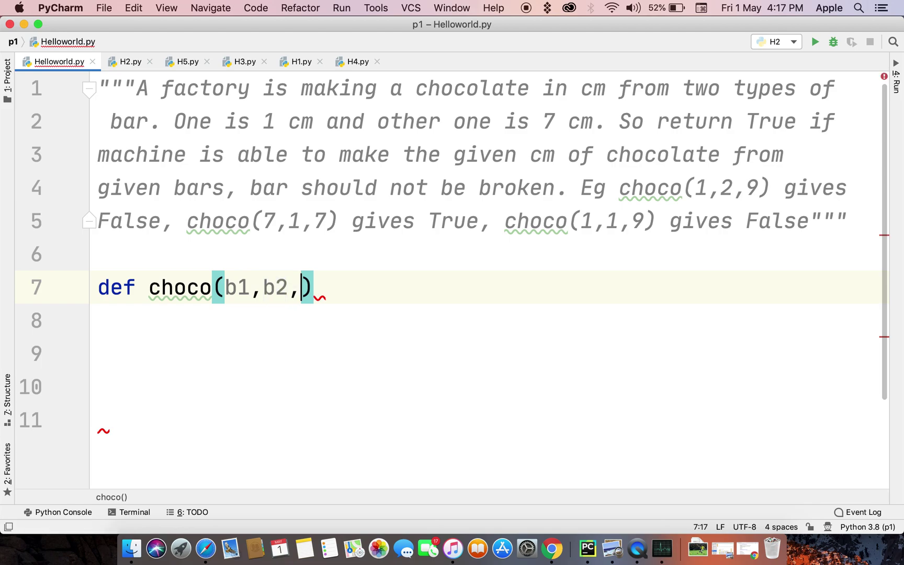
{"action": "type", "text": "c"}
{"action": "key", "text": "Right"}
{"action": "key", "text": "Return"}
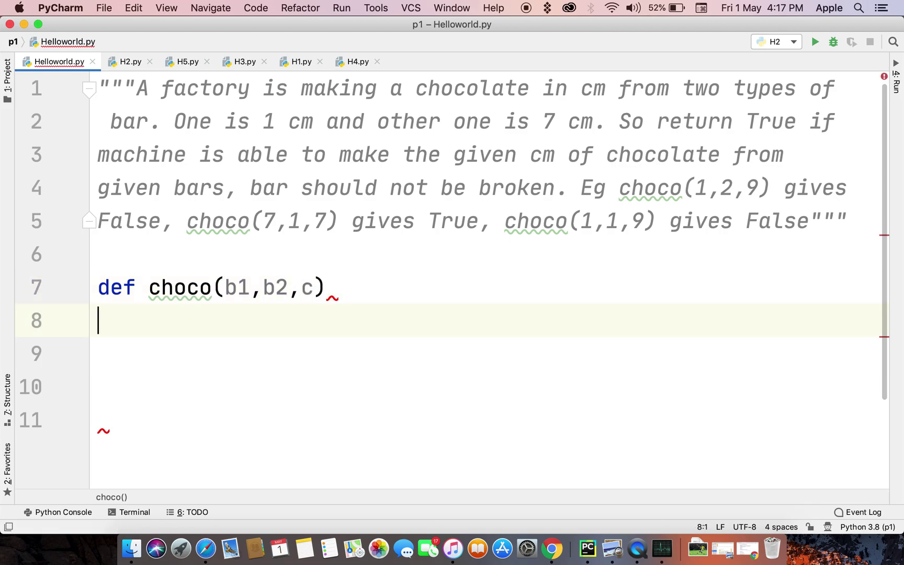
{"action": "key", "text": "BackSpace"}
{"action": "type", "text": ":"}
{"action": "key", "text": "Return"}
{"action": "type", "text": "if "}
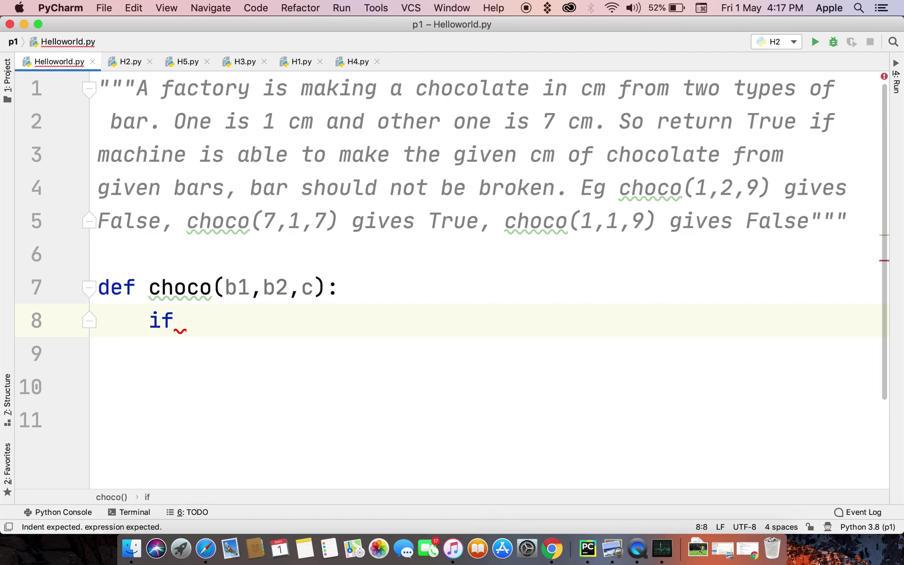
{"action": "type", "text": "(b"}
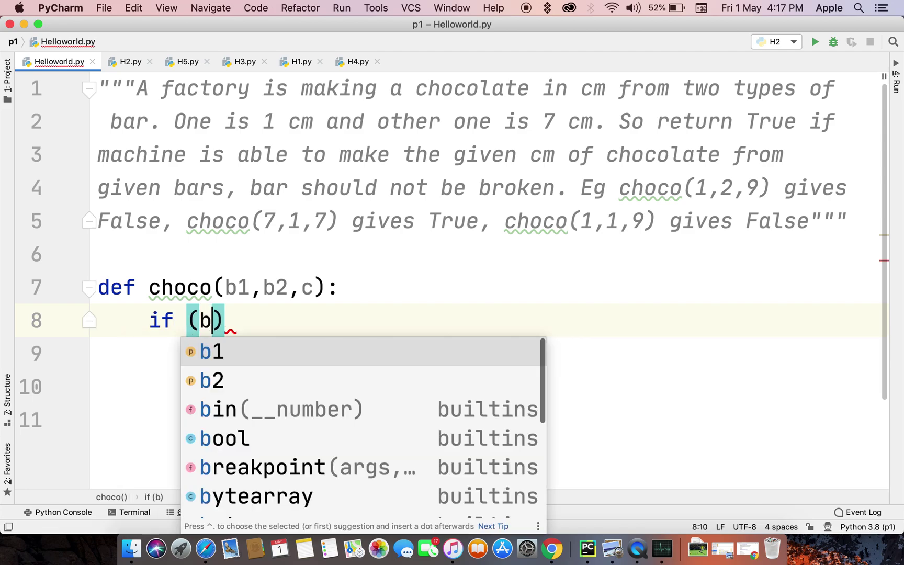
{"action": "type", "text": "1"}
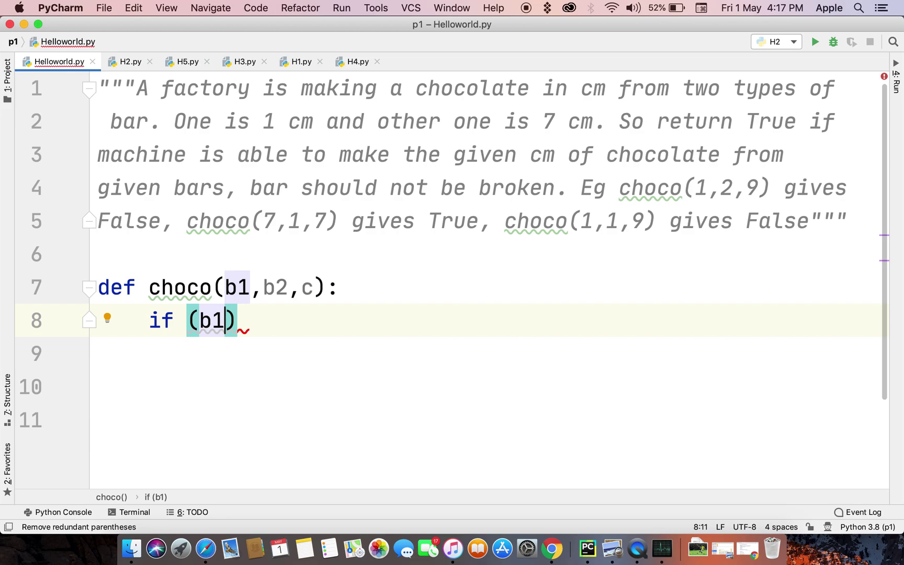
{"action": "type", "text": "+"}
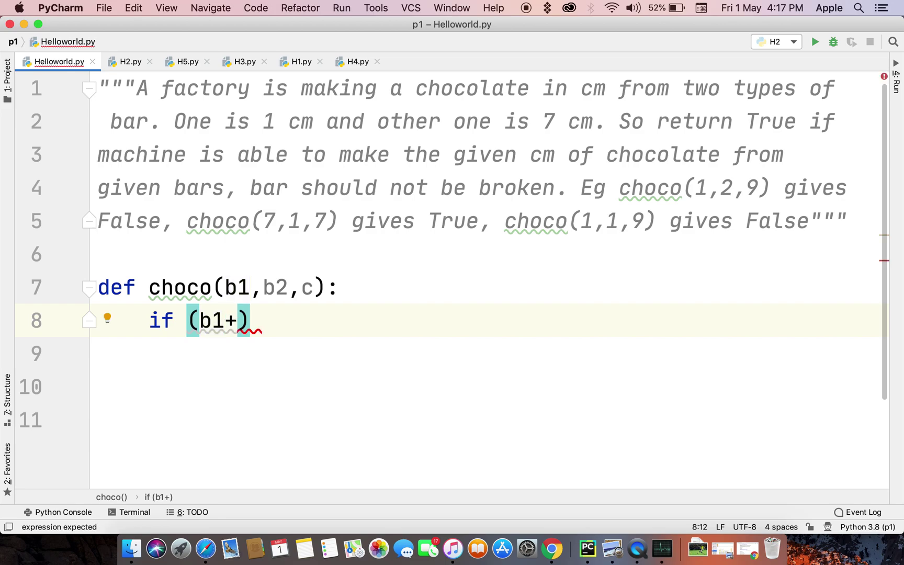
{"action": "type", "text": "7"}
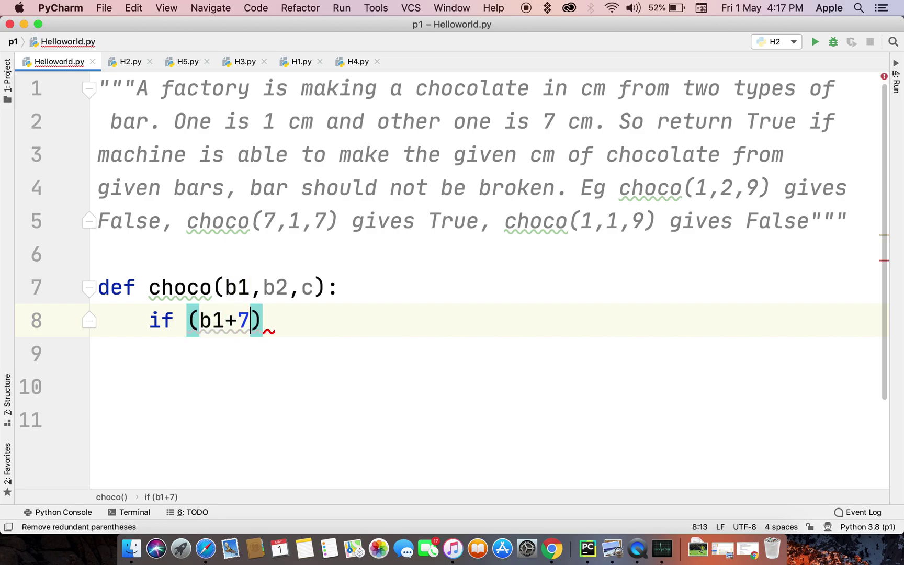
{"action": "type", "text": "*b2"}
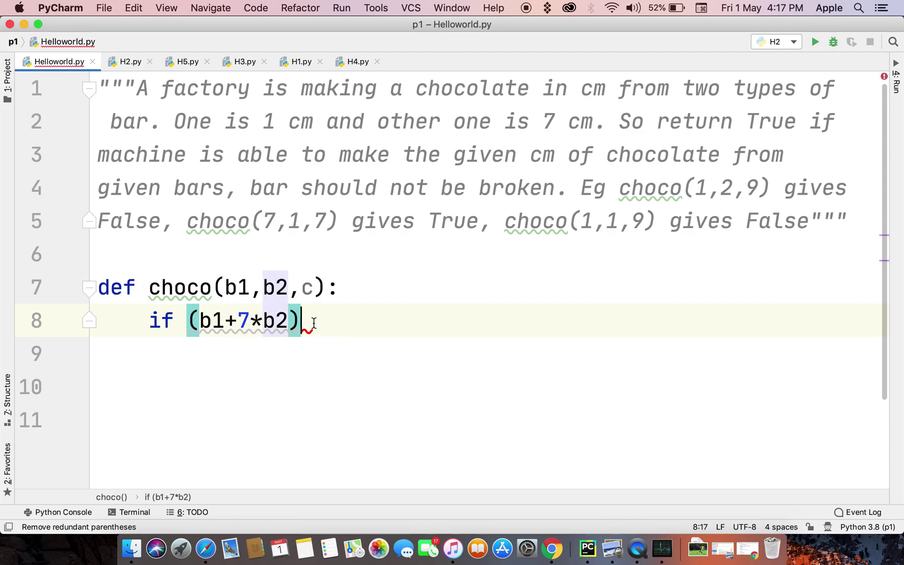
{"action": "type", "text": " <c"}
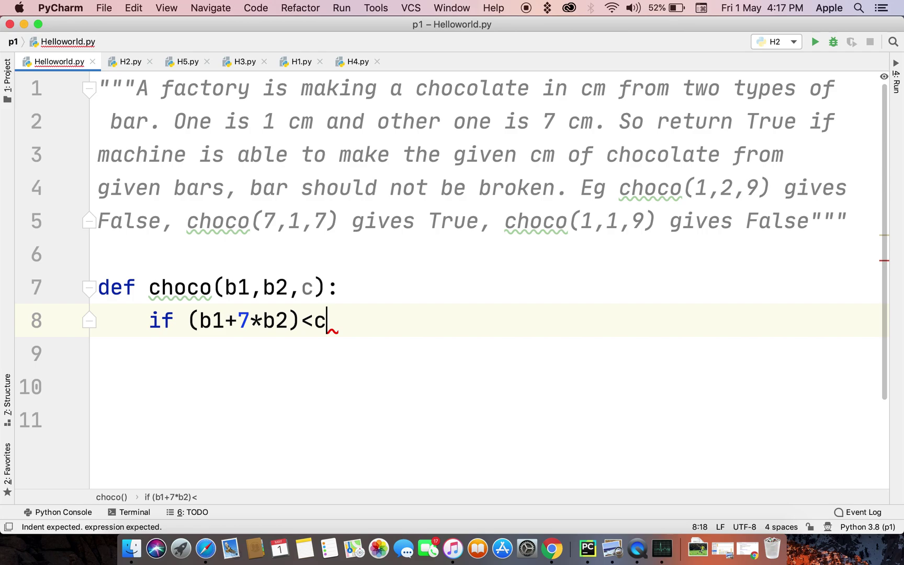
{"action": "key", "text": "Escape"}
{"action": "type", "text": ":"}
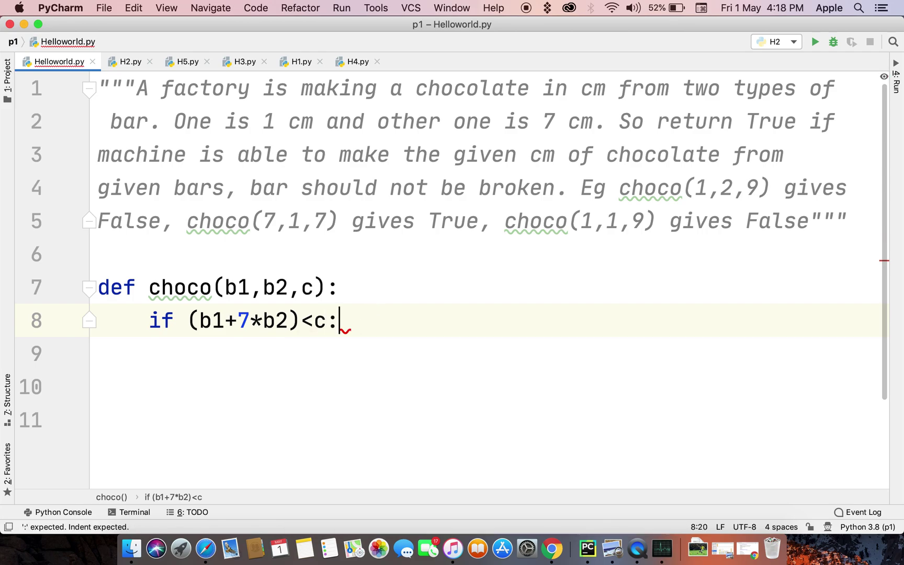
{"action": "key", "text": "Return"}
{"action": "type", "text": "retur"}
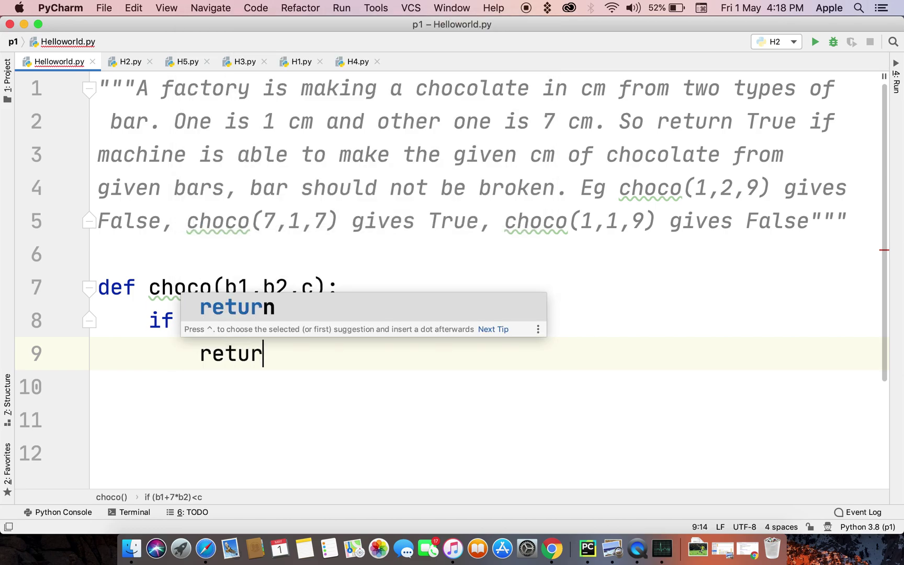
{"action": "type", "text": "n "}
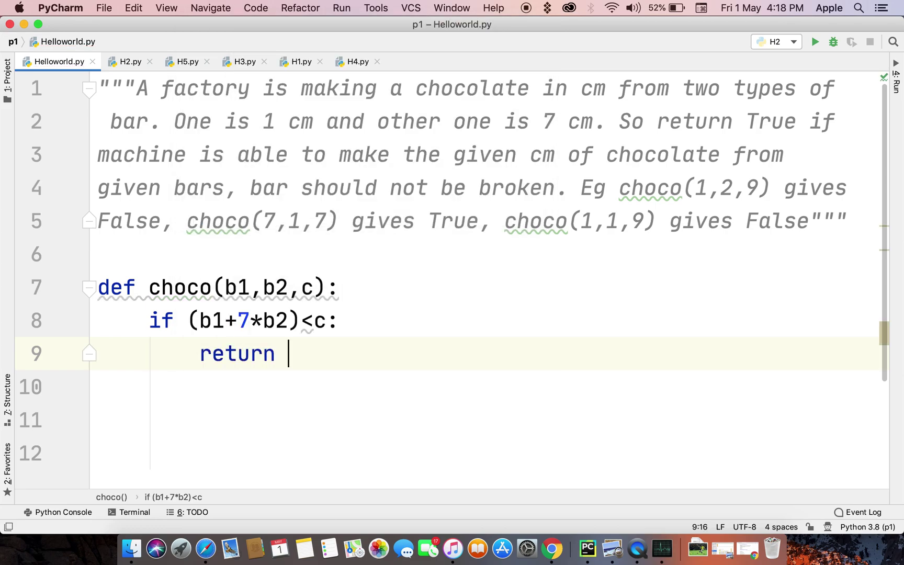
{"action": "type", "text": "False"}
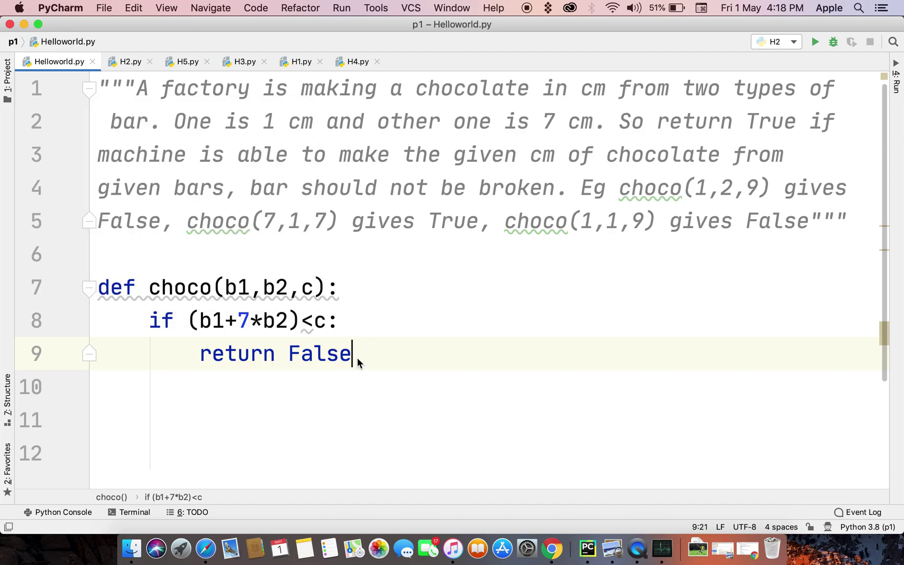
Finish the return False line and start a new line at the if's indent level.
{"action": "key", "text": "Return"}
{"action": "key", "text": "BackSpace"}
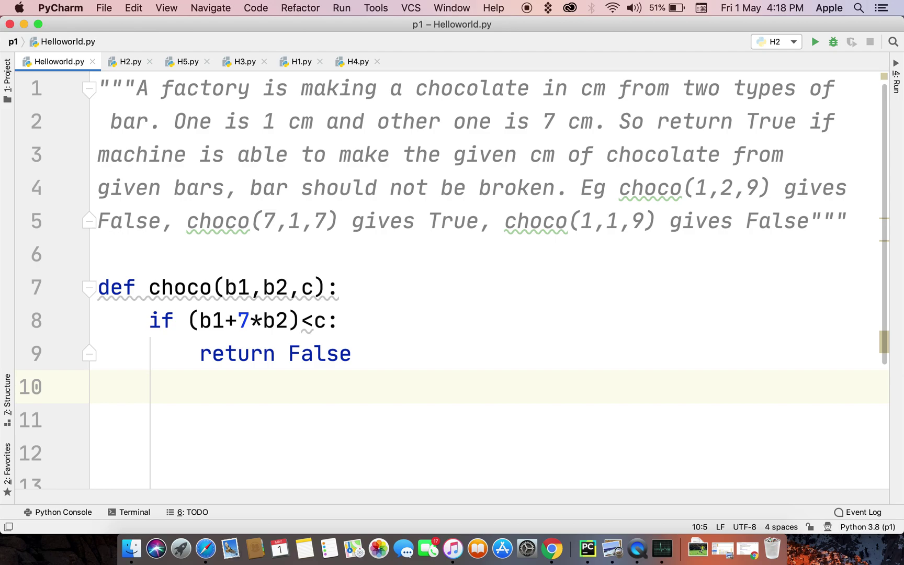
{"action": "type", "text": "elif "}
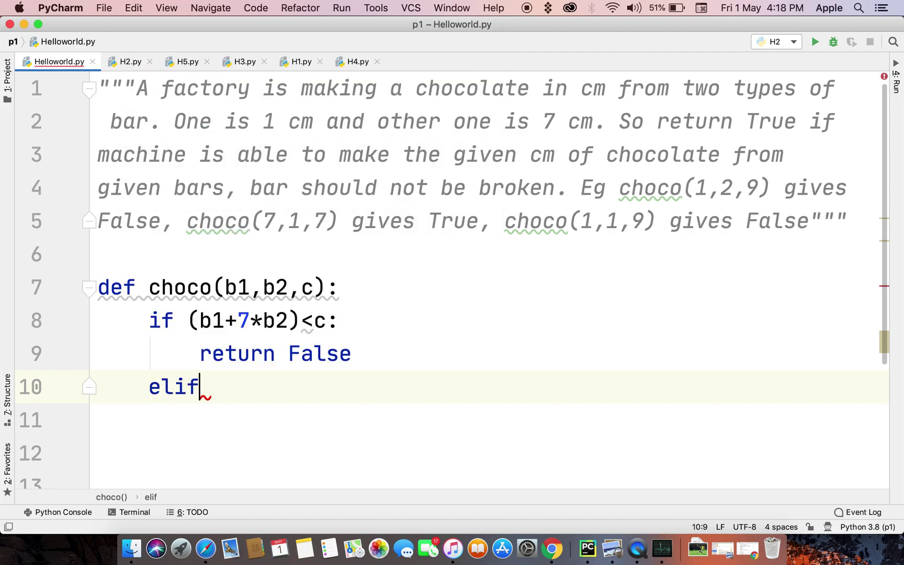
{"action": "type", "text": "c"}
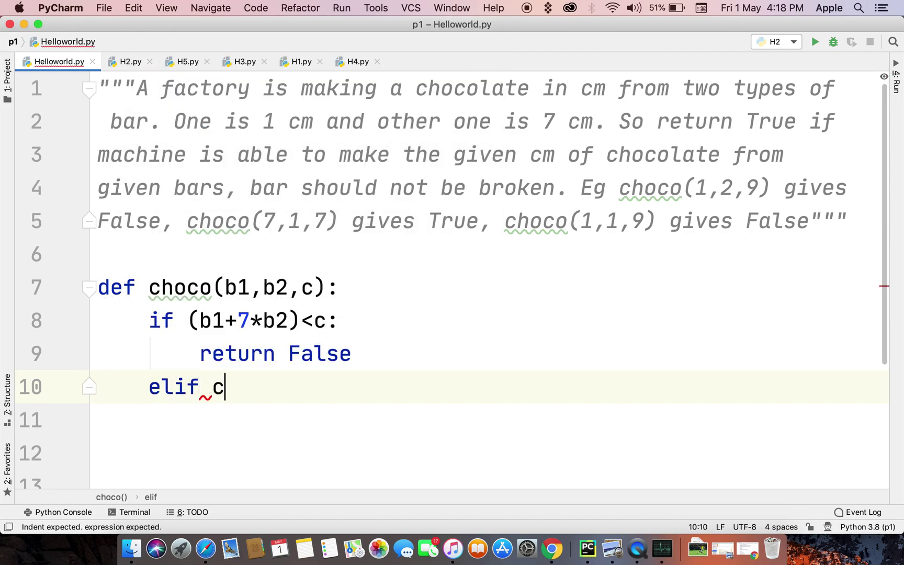
{"action": "type", "text": "%"}
{"action": "type", "text": "7"}
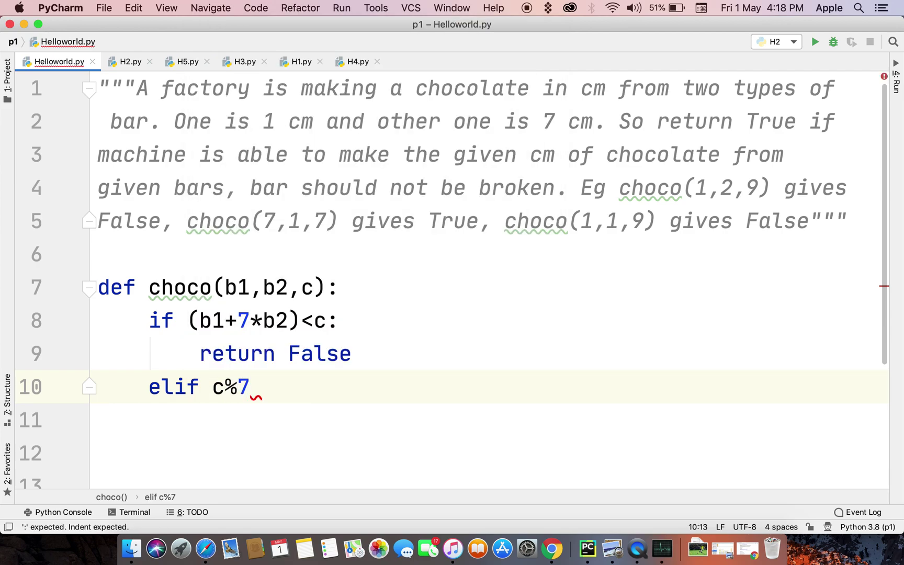
{"action": "type", "text": ">"}
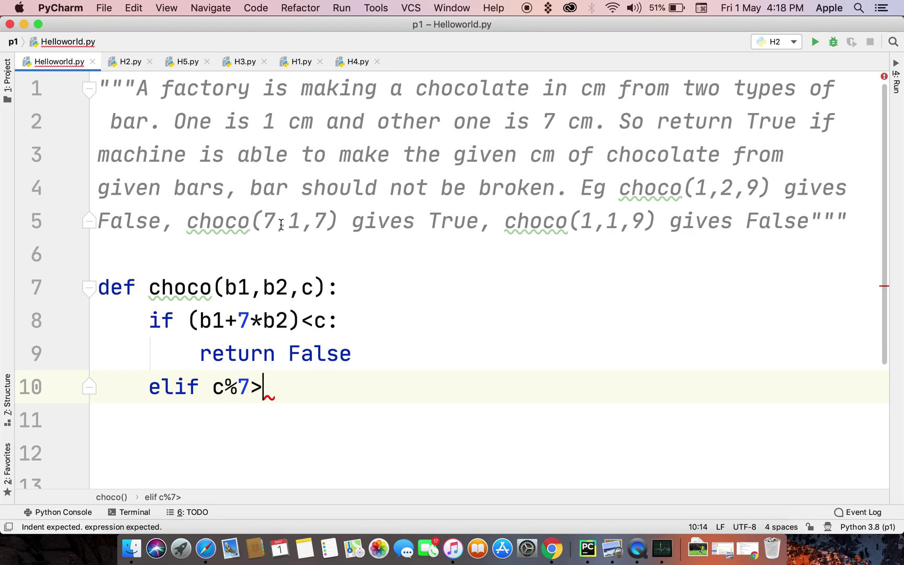
{"action": "type", "text": "b1"}
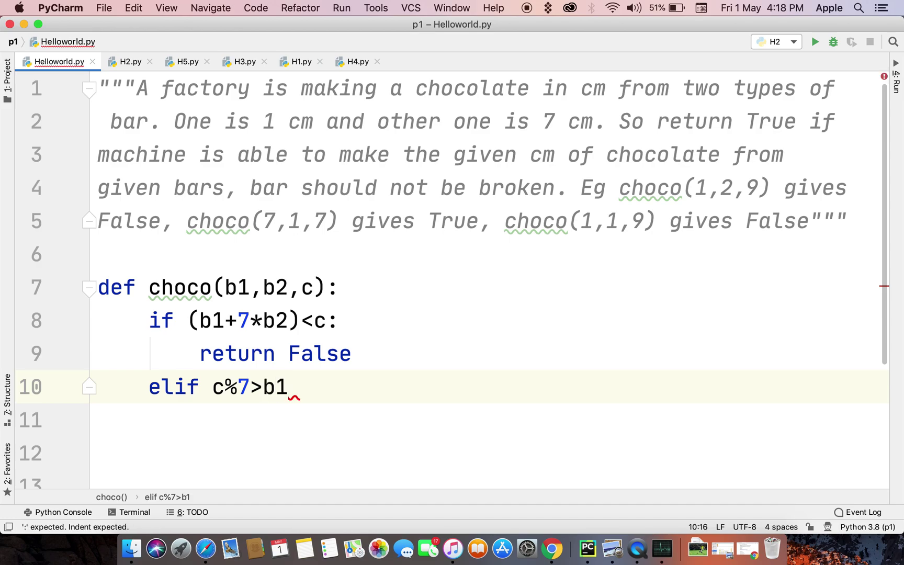
{"action": "type", "text": ":"}
Add an elif c%7>b1: branch returning False, correcting the misspelled 'Flase'.
{"action": "key", "text": "Return"}
{"action": "type", "text": "retu"}
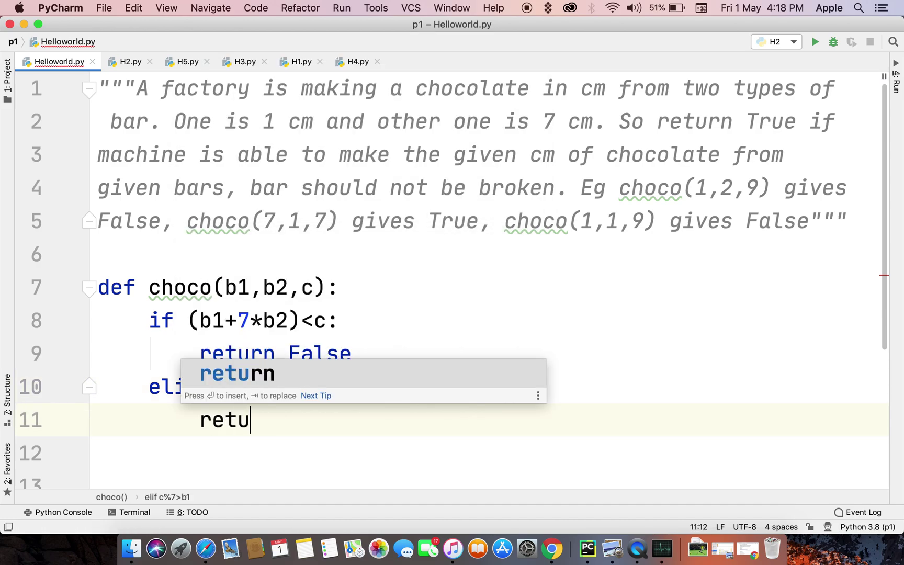
{"action": "type", "text": "rn Fla"}
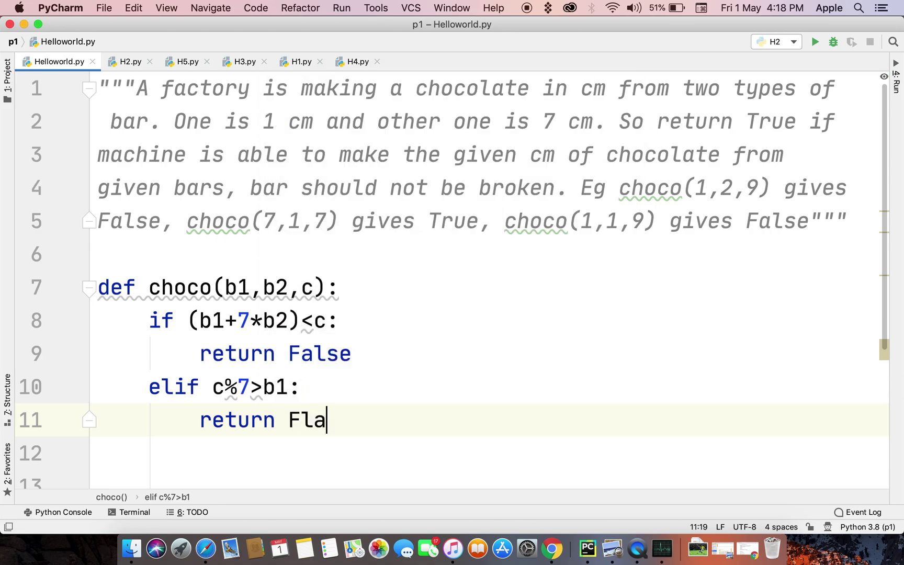
{"action": "type", "text": "se"}
{"action": "key", "text": "BackSpace"}
{"action": "key", "text": "BackSpace"}
{"action": "key", "text": "BackSpace"}
{"action": "key", "text": "BackSpace"}
{"action": "type", "text": "a"}
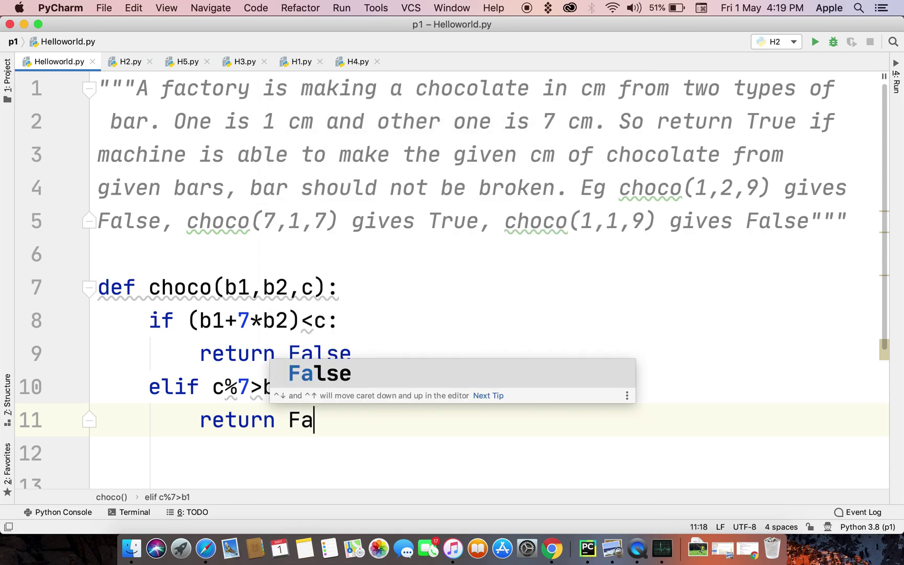
{"action": "type", "text": "lse"}
{"action": "key", "text": "Escape"}
{"action": "type", "text": ":"}
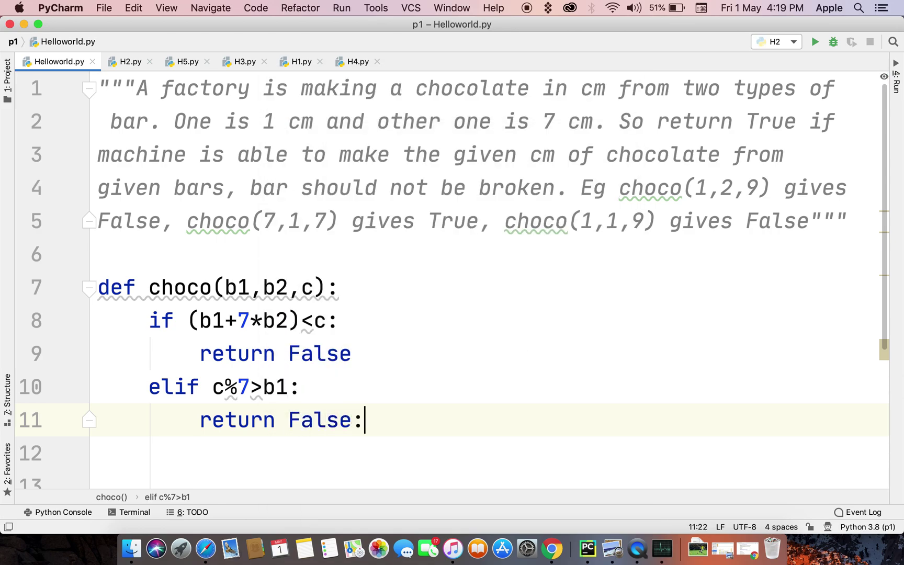
{"action": "key", "text": "BackSpace"}
{"action": "key", "text": "Return"}
{"action": "type", "text": "e"}
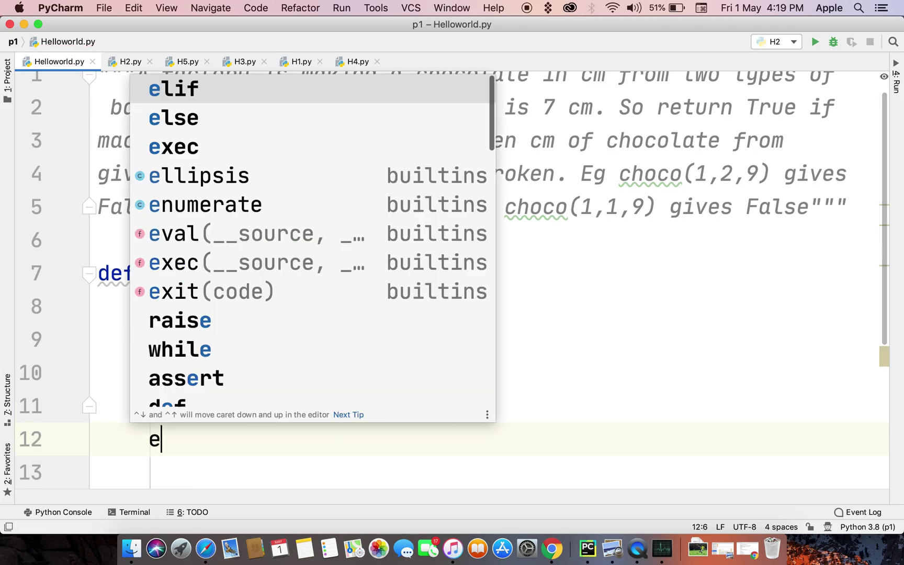
{"action": "type", "text": "lse:"}
Add an else: branch returning True, then dedent below the function.
{"action": "key", "text": "Return"}
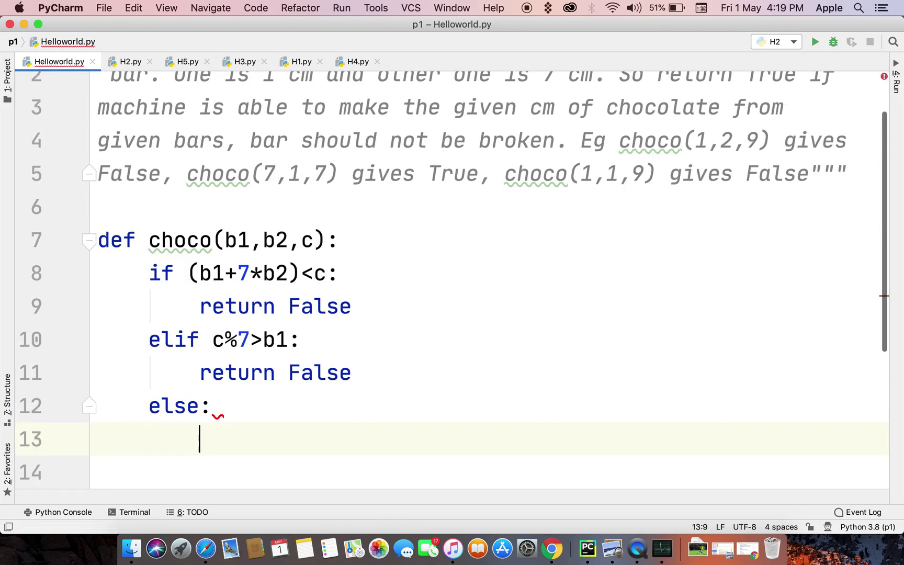
{"action": "type", "text": "return Tr"}
{"action": "key", "text": "BackSpace"}
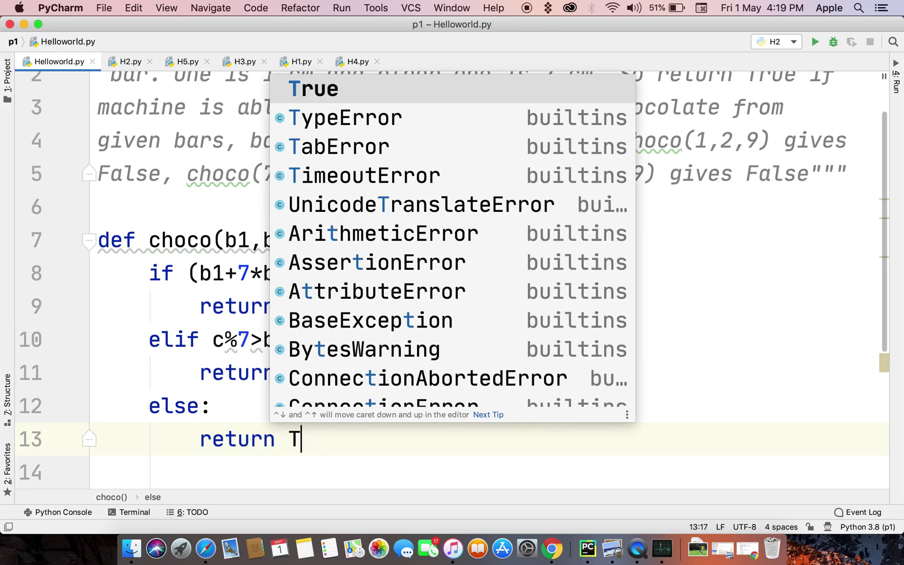
{"action": "type", "text": "rue"}
{"action": "key", "text": "Return"}
{"action": "key", "text": "BackSpace"}
{"action": "type", "text": "print"}
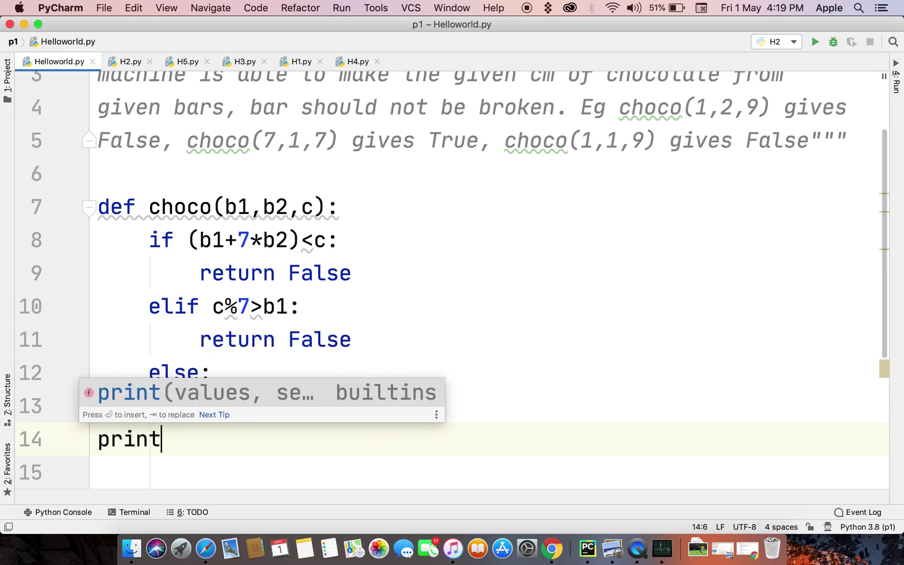
{"action": "type", "text": "("}
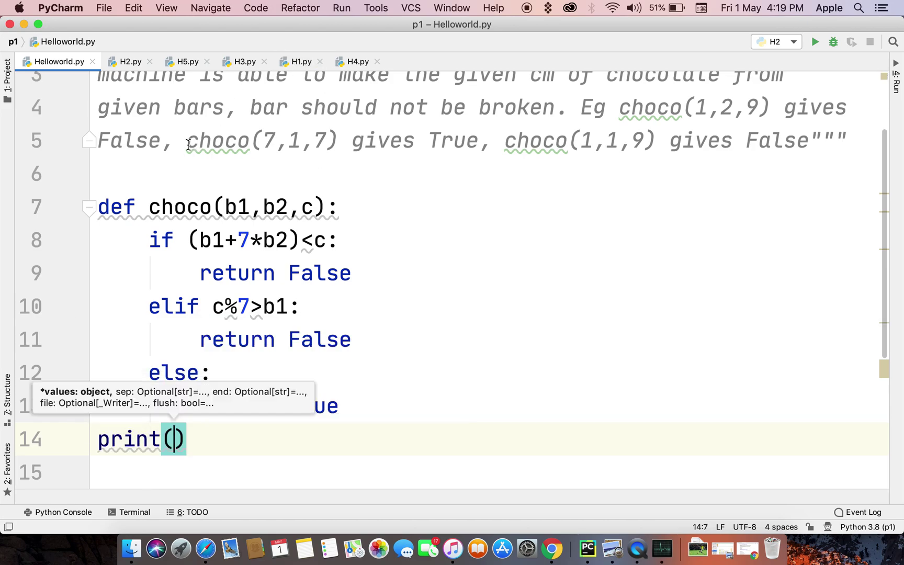
Copy choco(7,1,7) from the docstring into the print call on line 14.
{"action": "left_click_drag", "start_coordinate": [188, 140], "coordinate": [339, 140]}
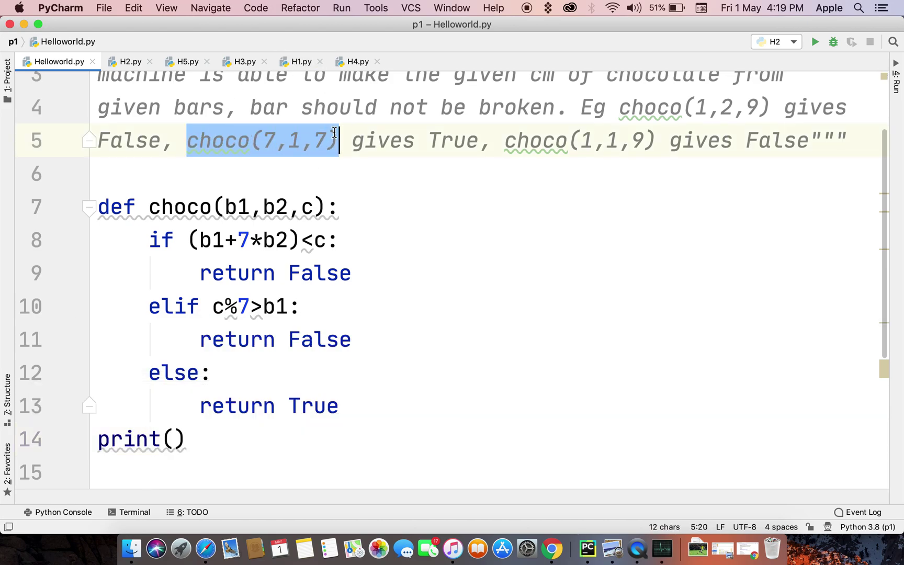
{"action": "key", "text": "super+c"}
{"action": "left_click", "coordinate": [174, 439]}
{"action": "key", "text": "super+v"}
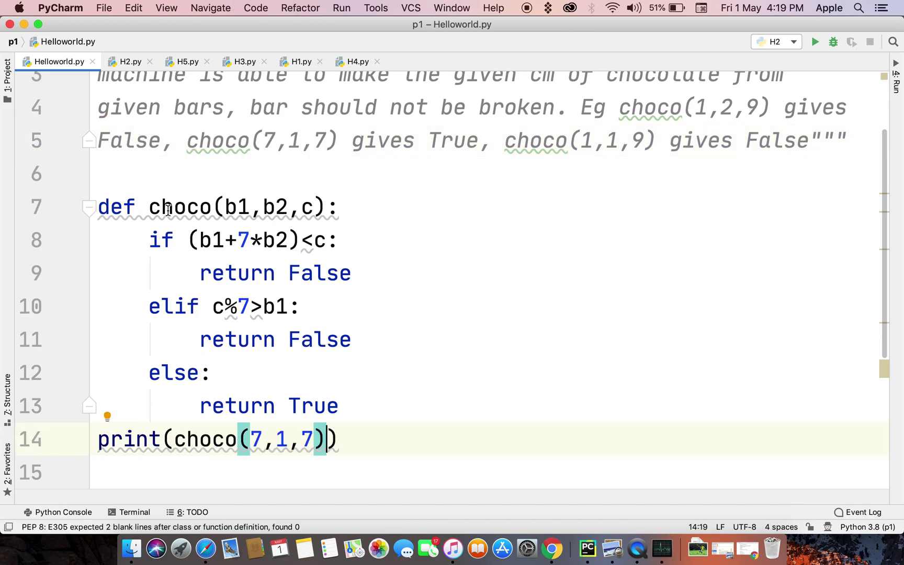
Add a second print line containing choco(1,2,9) copied from the docstring.
{"action": "left_click_drag", "start_coordinate": [620, 108], "coordinate": [772, 108]}
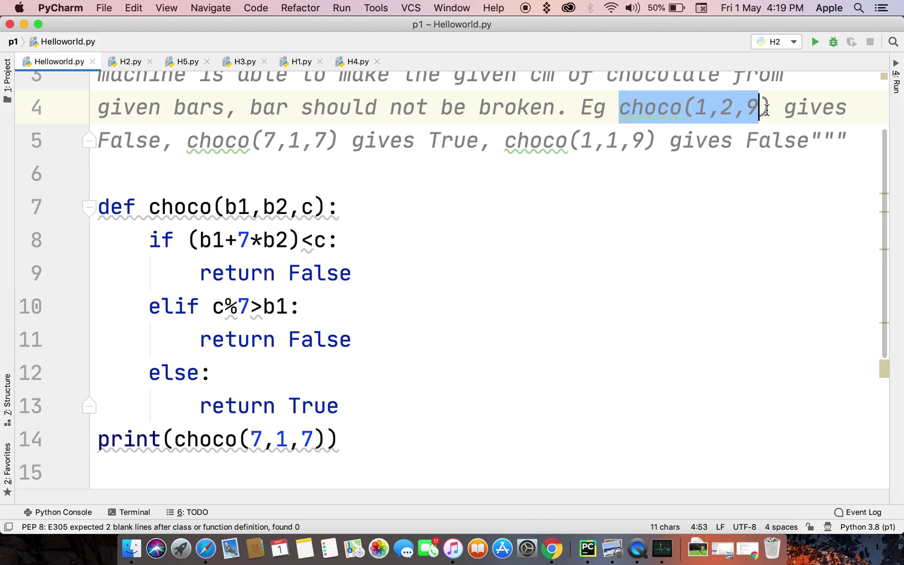
{"action": "left_click", "coordinate": [460, 435]}
{"action": "key", "text": "Return"}
{"action": "type", "text": "pri"}
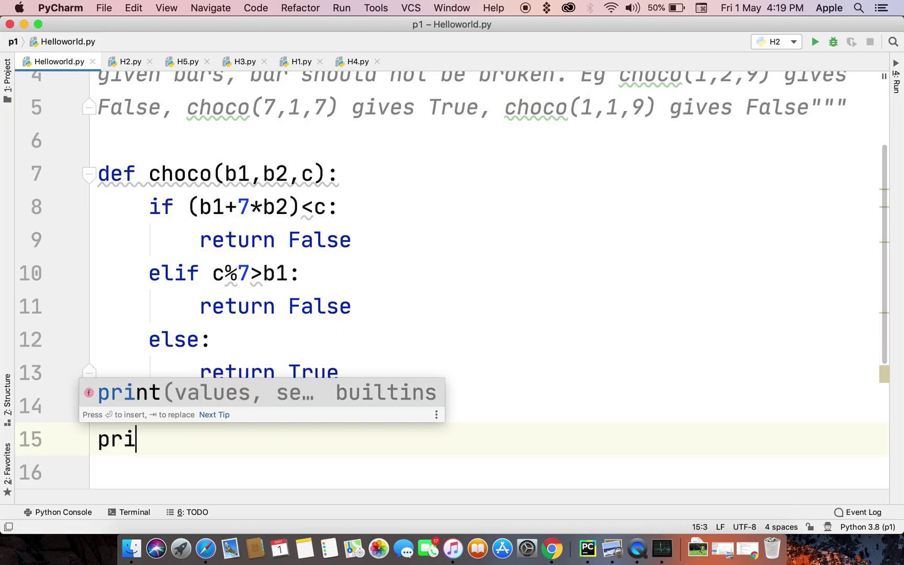
{"action": "type", "text": "nt("}
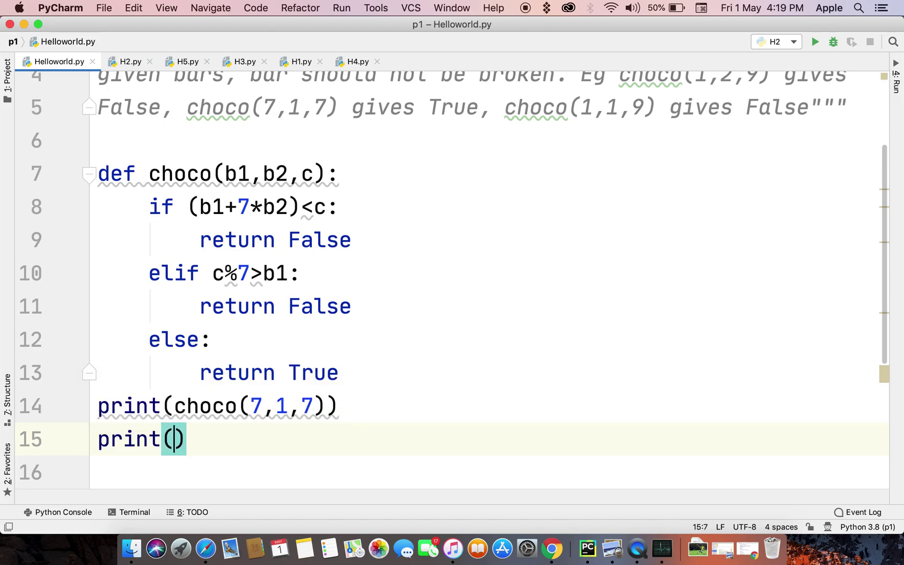
{"action": "key", "text": "super+v"}
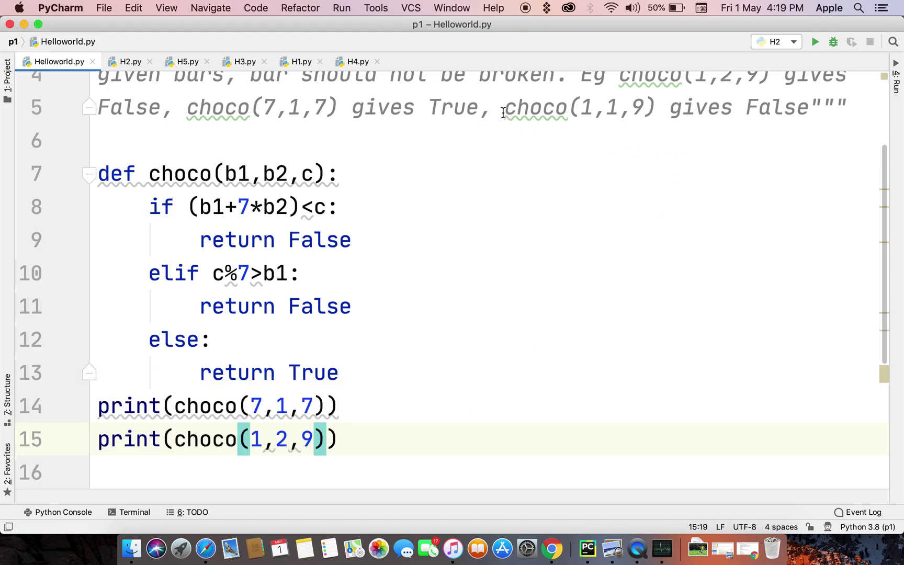
{"action": "scroll", "coordinate": [508, 157], "scroll_direction": "up", "scroll_amount": 1}
{"action": "scroll", "coordinate": [508, 157], "scroll_direction": "up", "scroll_amount": 1}
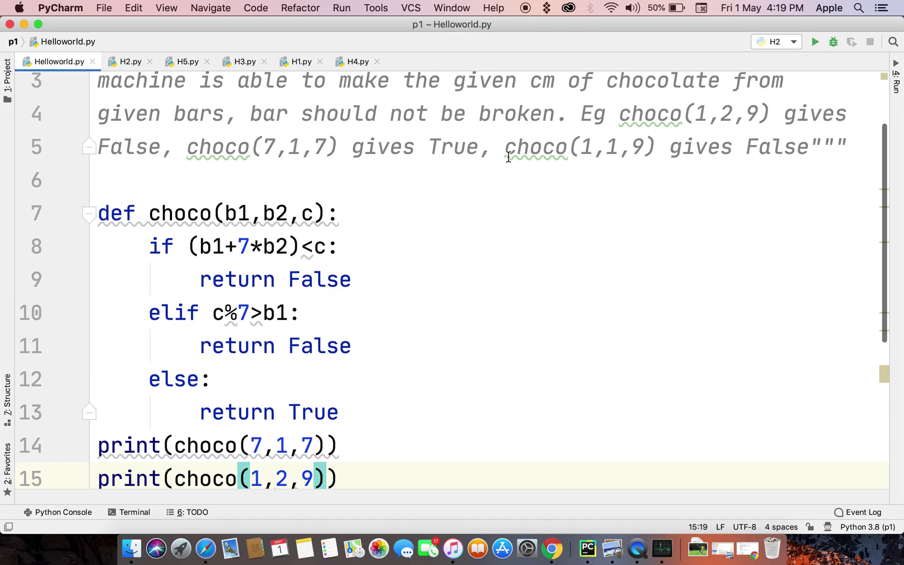
Select the choco(1,1,9) docstring example and start a third print line.
{"action": "left_click_drag", "start_coordinate": [506, 149], "coordinate": [658, 158]}
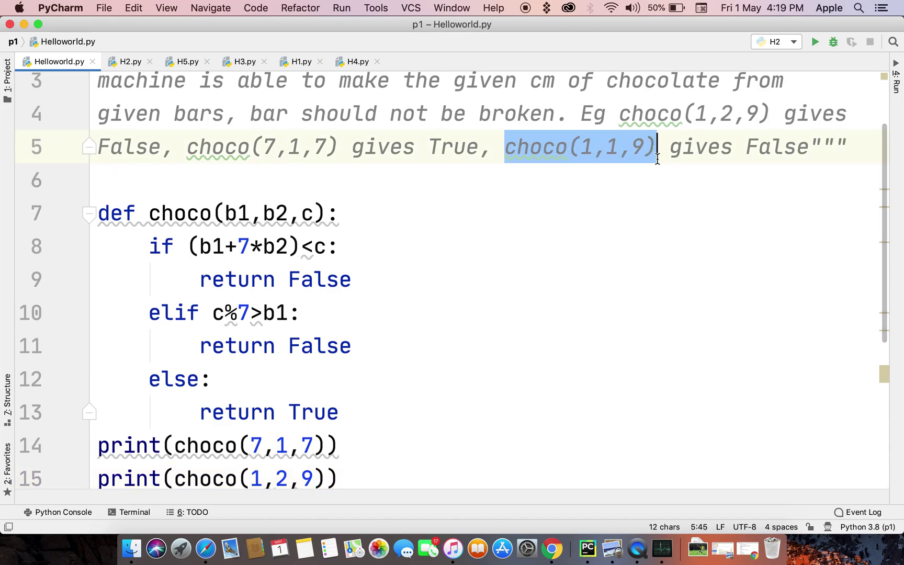
{"action": "scroll", "coordinate": [531, 347], "scroll_direction": "down", "scroll_amount": 2}
{"action": "scroll", "coordinate": [413, 366], "scroll_direction": "down", "scroll_amount": 1}
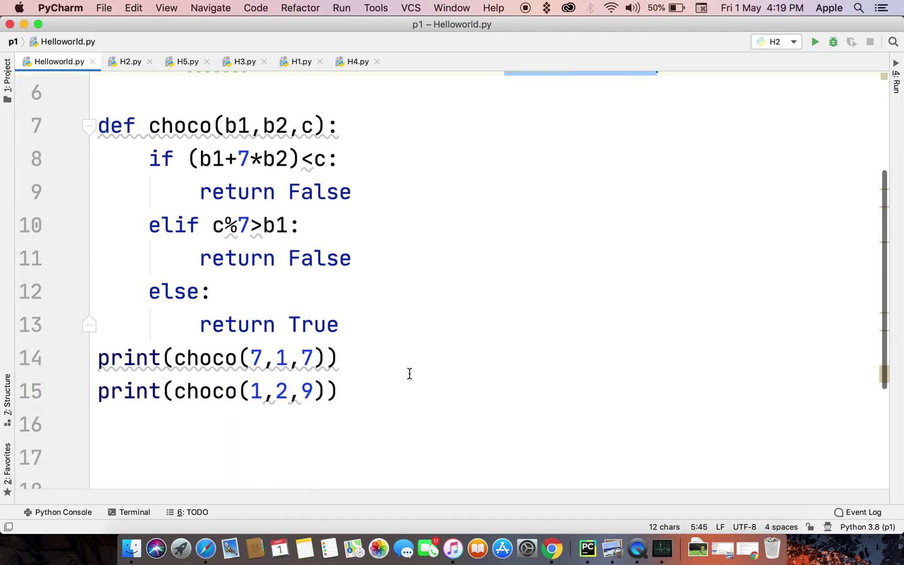
{"action": "left_click", "coordinate": [387, 390]}
{"action": "key", "text": "Return"}
{"action": "type", "text": "p"}
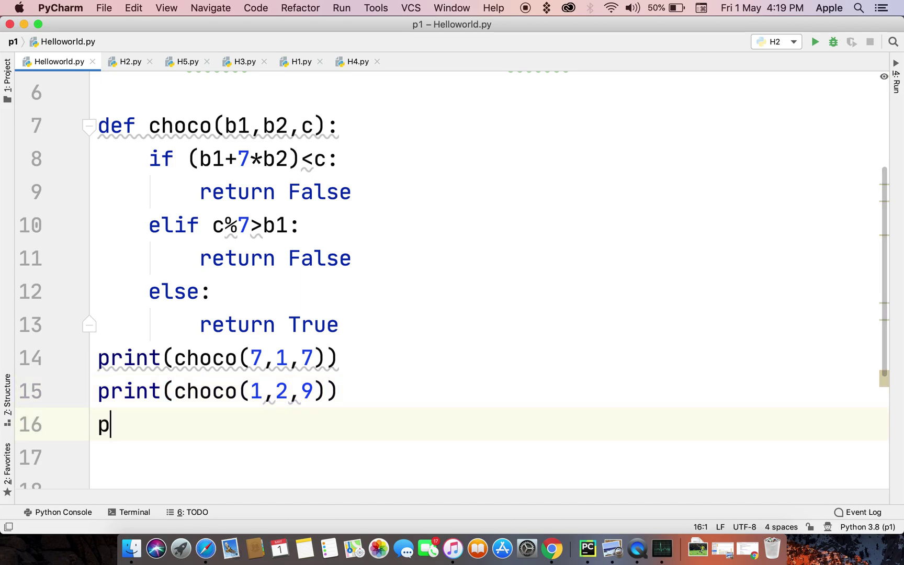
{"action": "type", "text": "rint("}
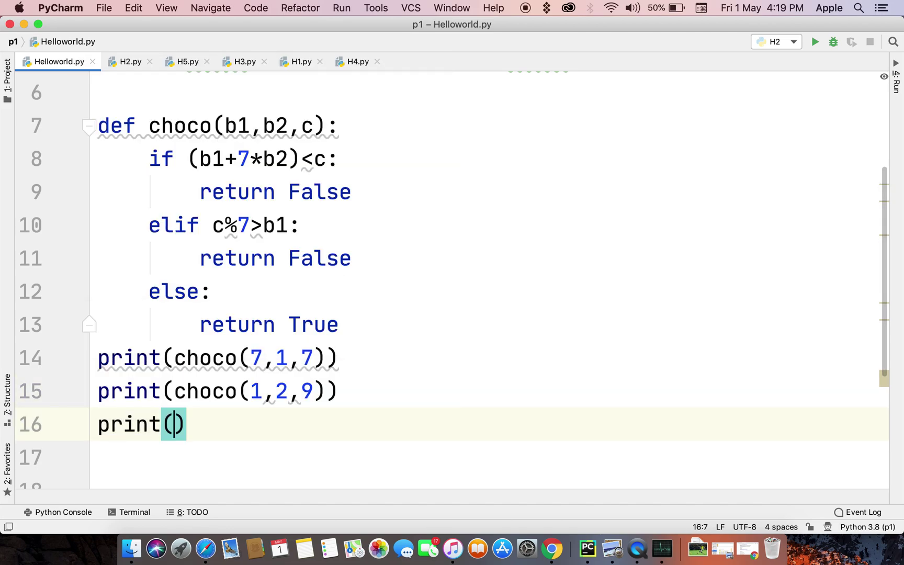
{"action": "type", "text": "choco(1,1,9)"}
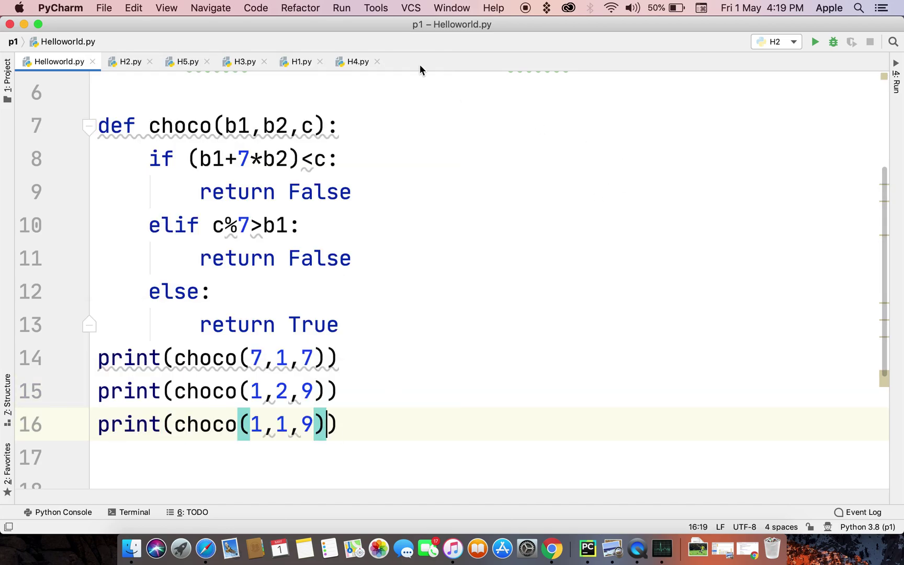
Run the Helloworld configuration, which outputs True, False, False.
{"action": "left_click", "coordinate": [341, 8]}
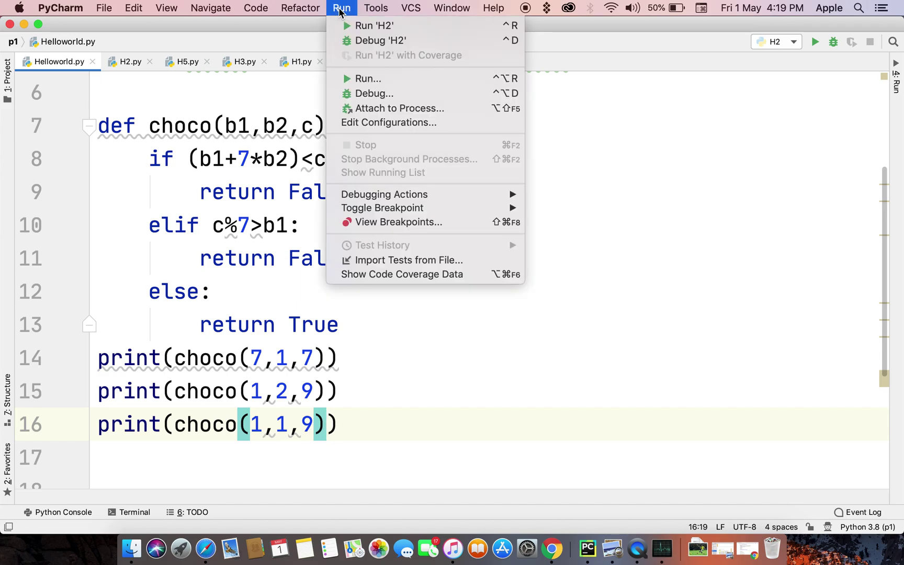
{"action": "left_click", "coordinate": [368, 79]}
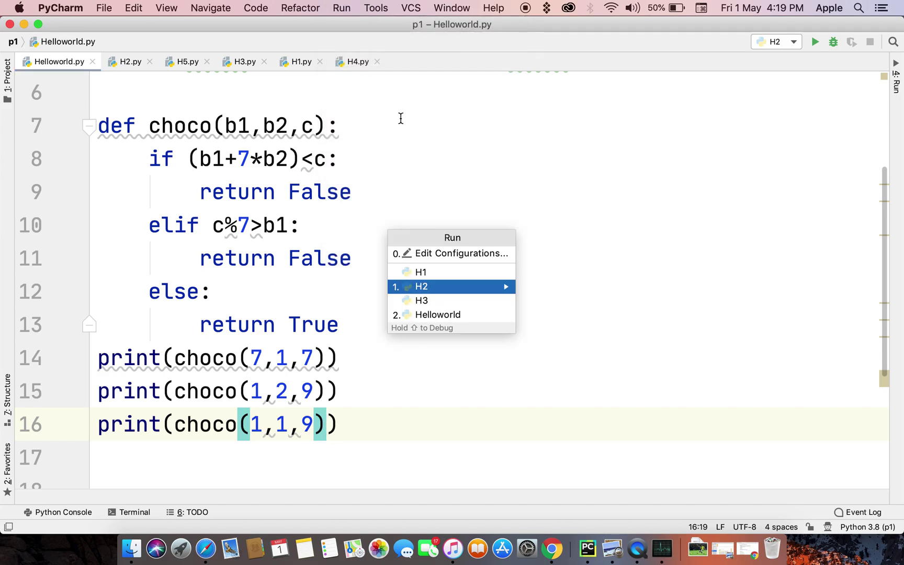
{"action": "left_click", "coordinate": [438, 315]}
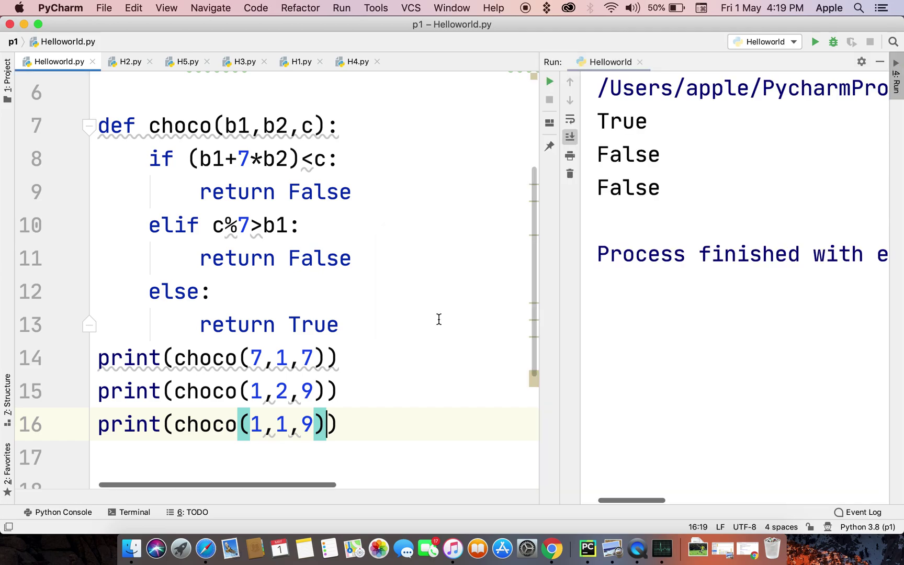